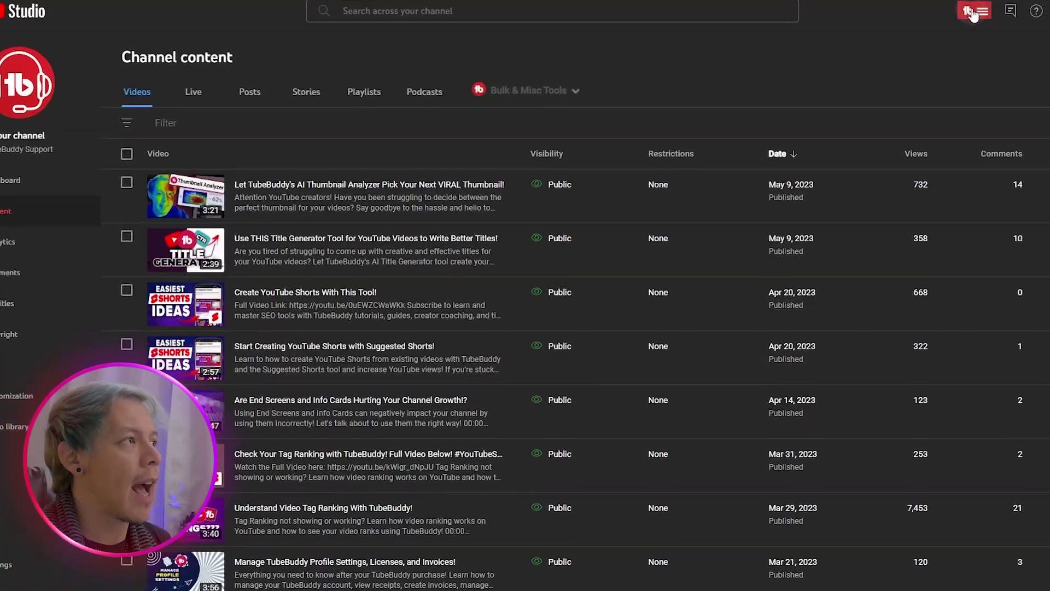
- Open the AI Thumbnail Analyzer video's details and launch Keyword Explorer from Tag Tools
left_click(974, 13)
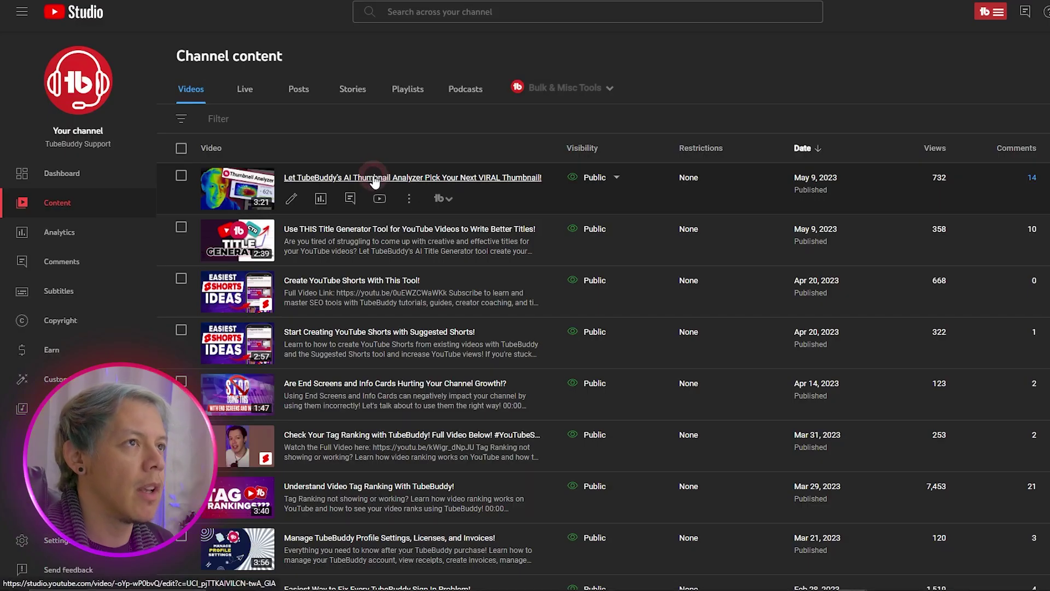
left_click(375, 178)
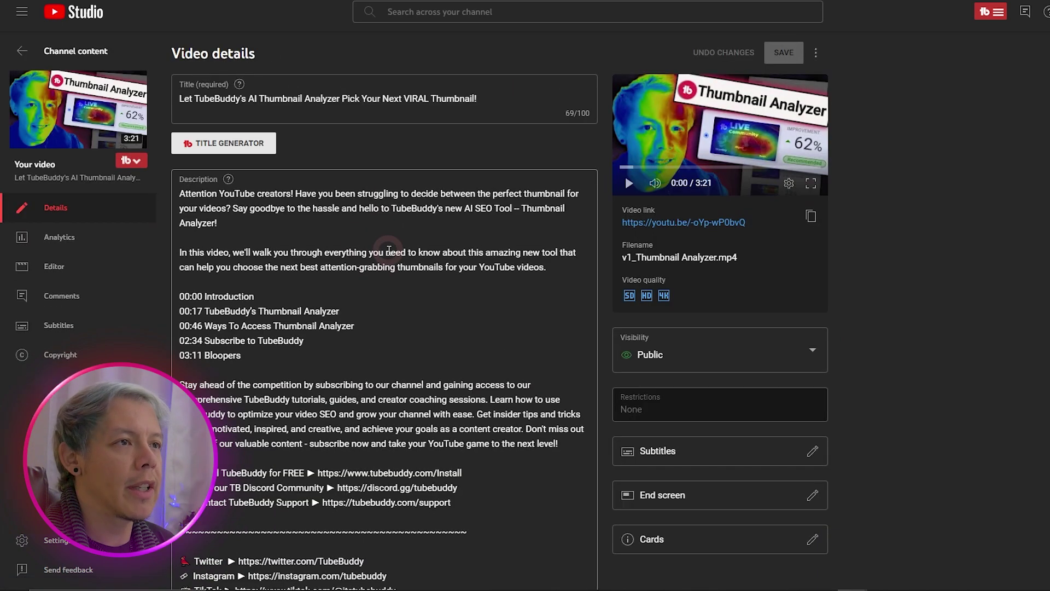
scroll(539, 209, "down", 10)
scroll(539, 209, "down", 15)
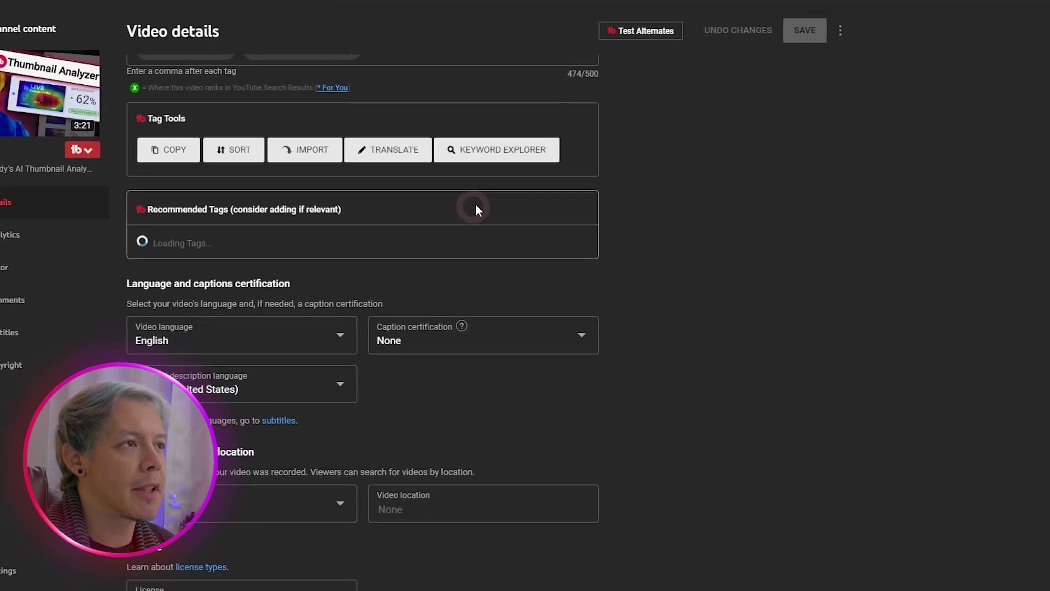
left_click(499, 154)
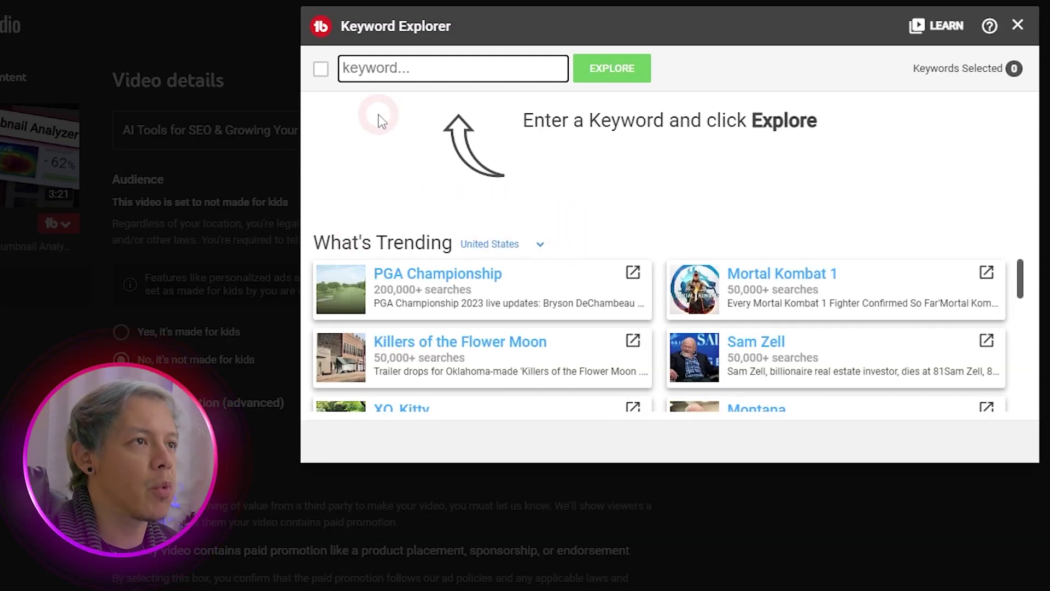
- Keep United States as the country and run Keyword Explorer on 'tubebuddy'
left_click(540, 247)
left_click(648, 193)
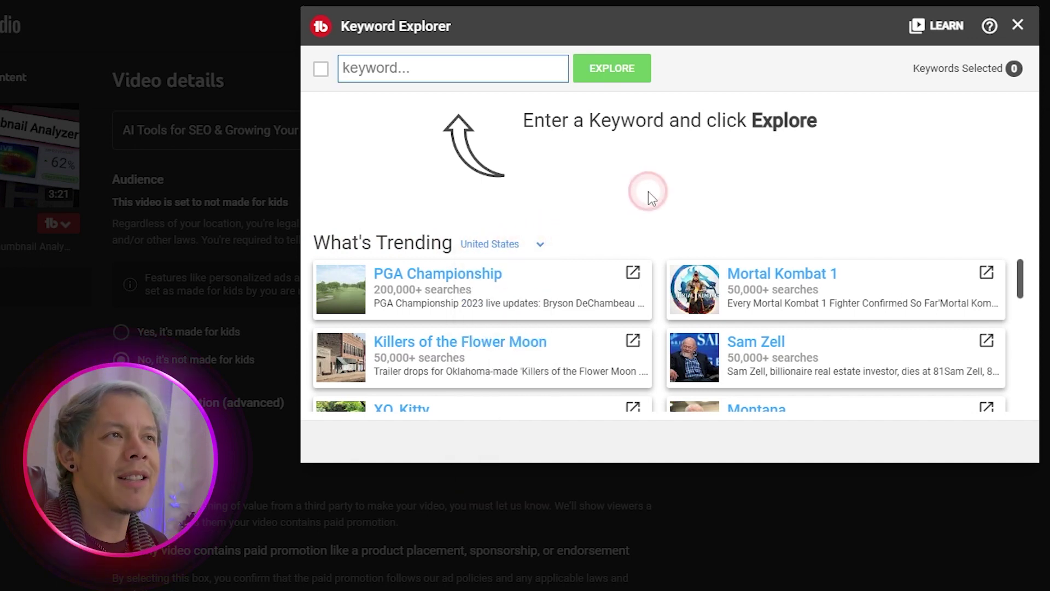
left_click(415, 65)
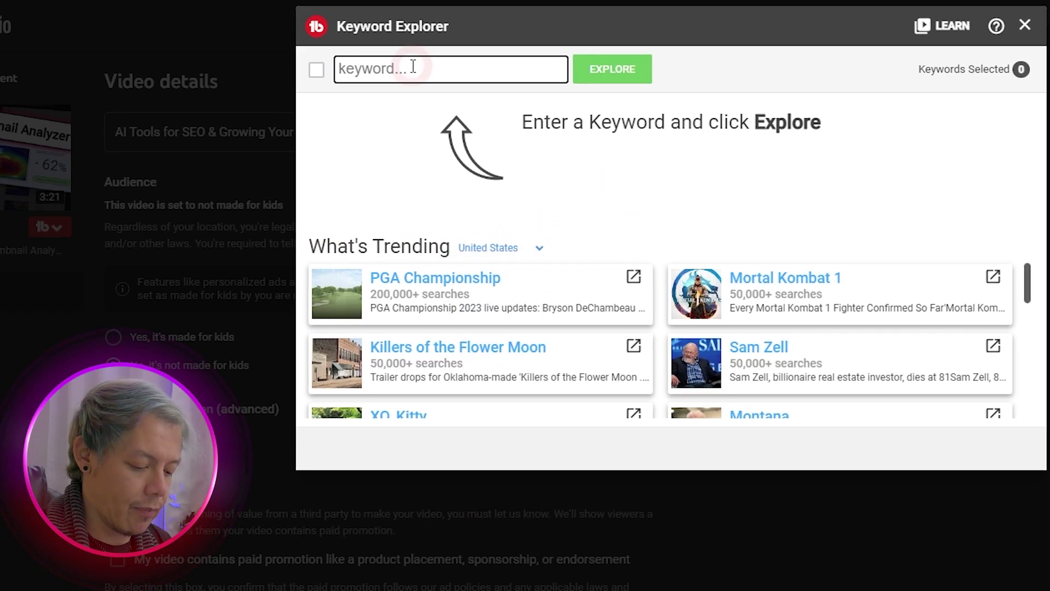
type("tubebuddy")
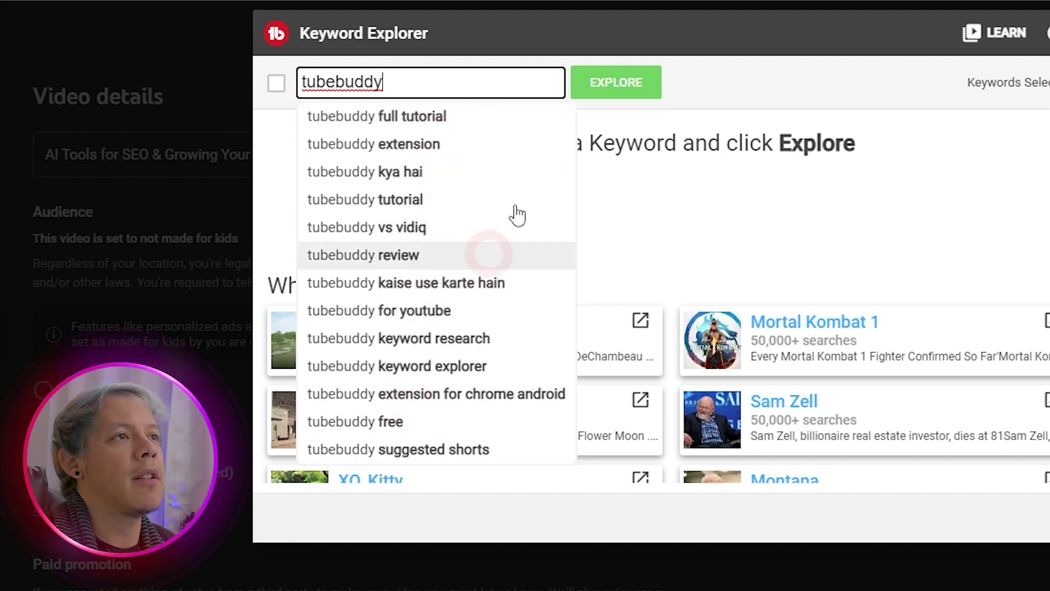
left_click(604, 93)
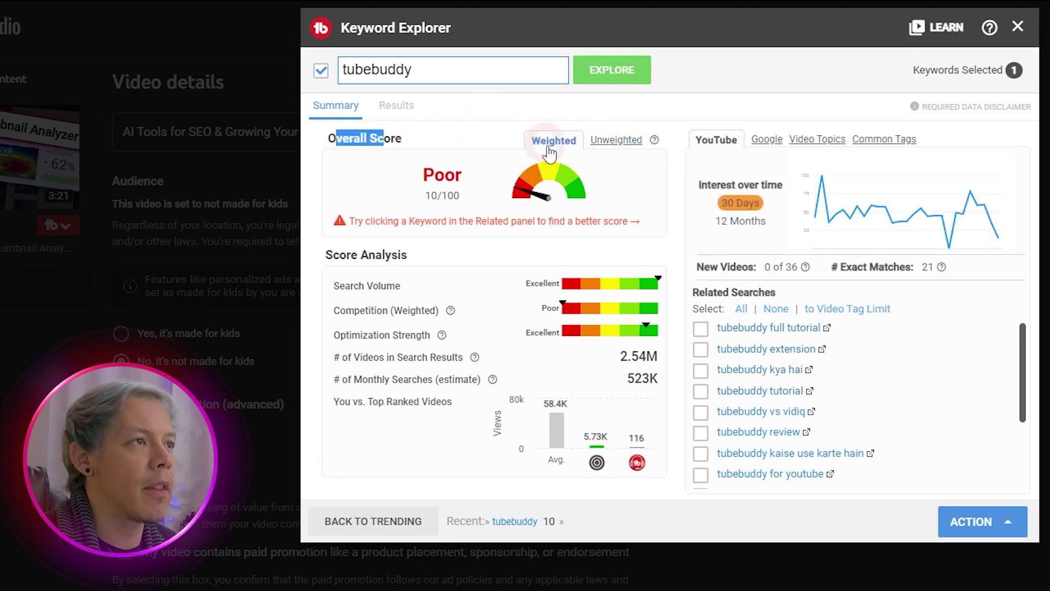
- Switch the Overall Score gauge to Unweighted, showing Fair 23/100
left_click(616, 143)
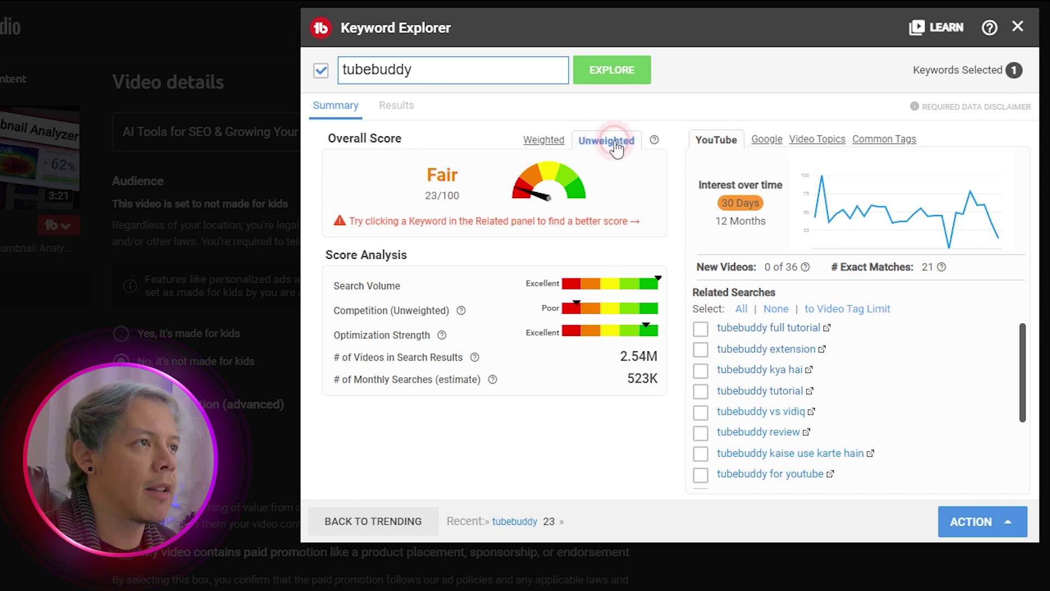
left_click(550, 140)
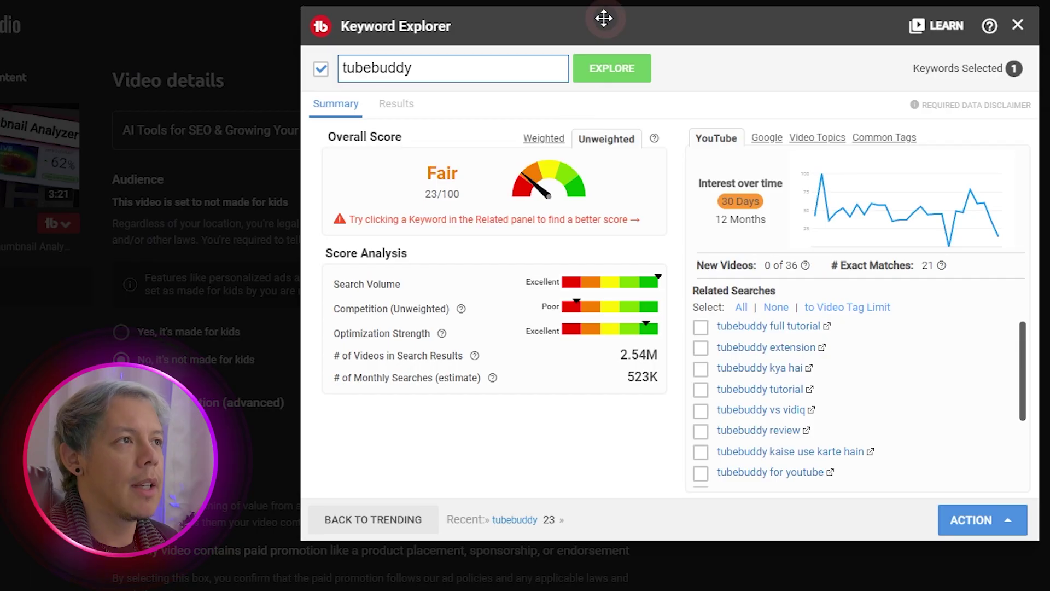
- Return to the weighted Poor 10/100 score and highlight the competition and optimization rows
left_click(545, 140)
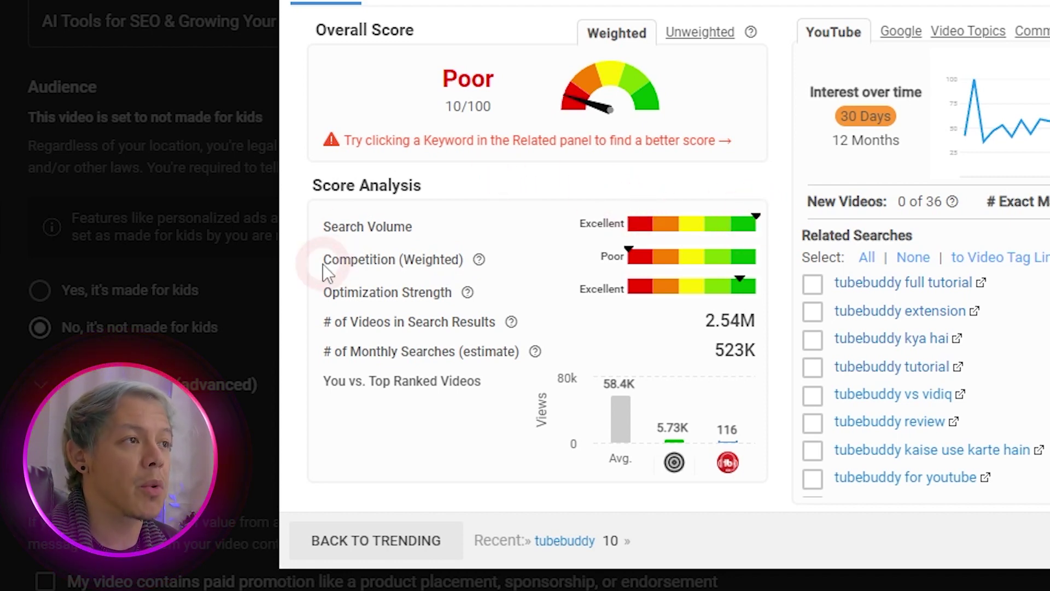
left_click_drag(322, 264, 445, 293)
left_click(494, 221)
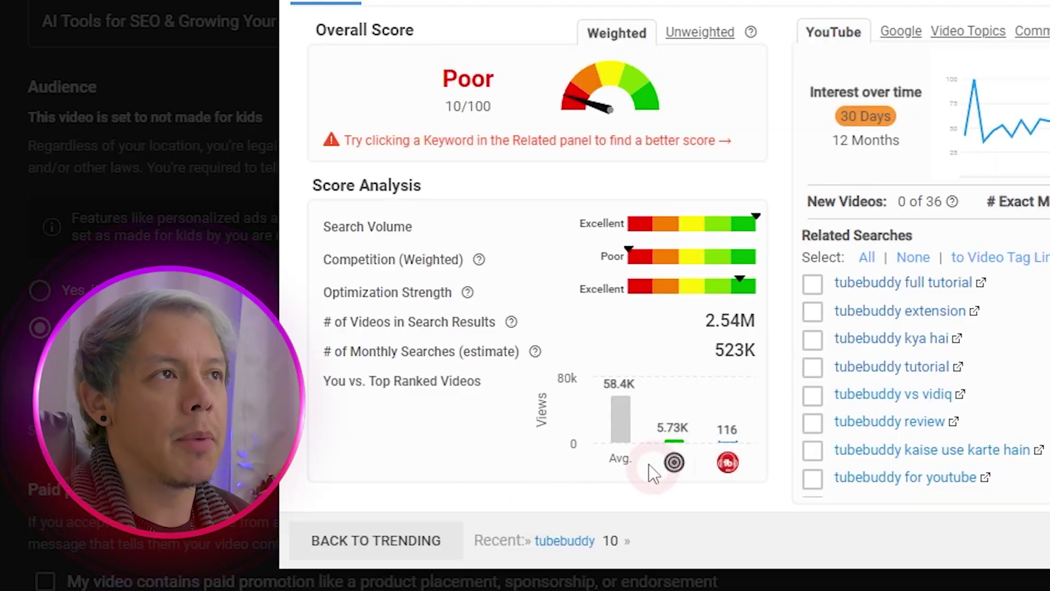
mouse_move(676, 470)
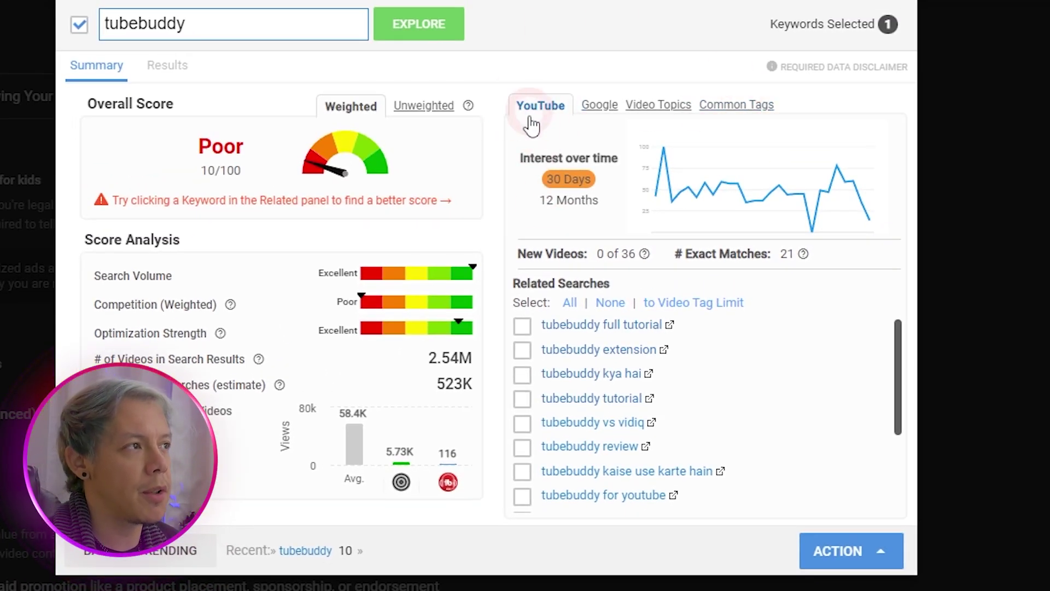
- Toggle the search interest chart to 12 Months and back to 30 Days
mouse_move(665, 171)
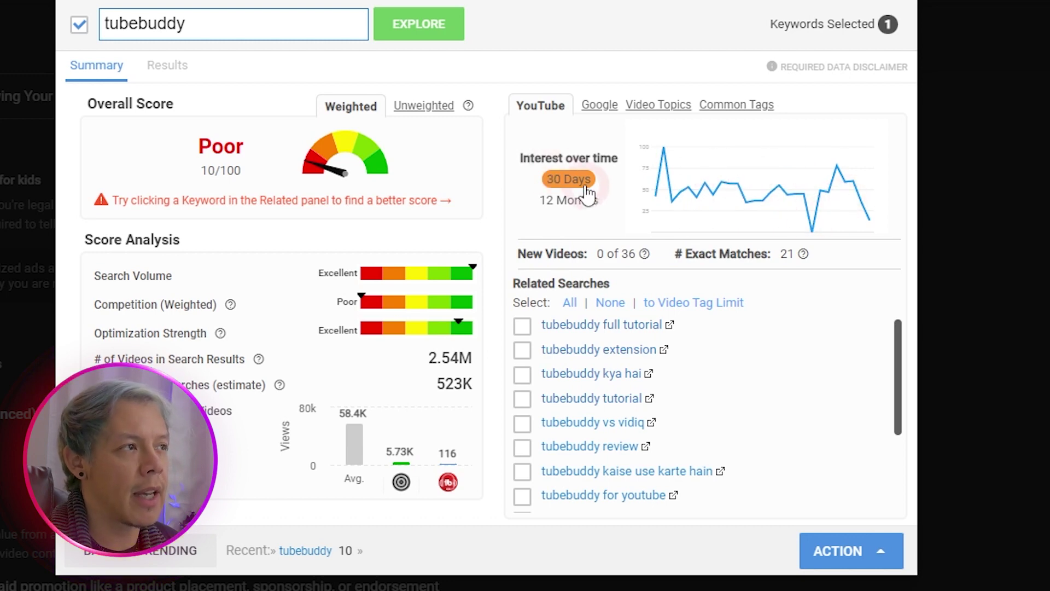
left_click(571, 200)
left_click(569, 181)
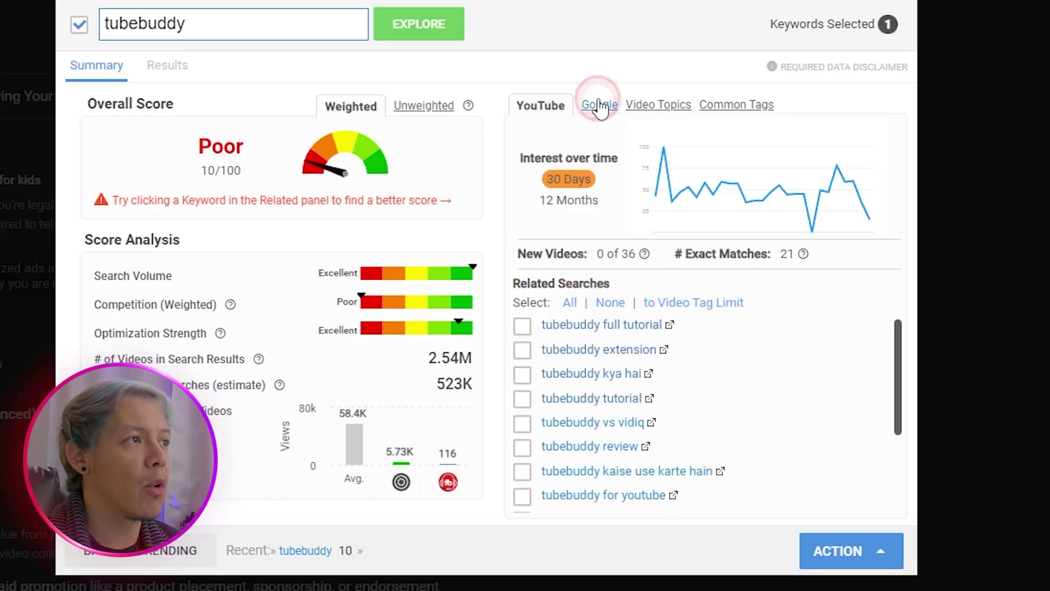
- Browse the Google, Video Topics and Common Tags related searches, then the Results list
left_click(600, 107)
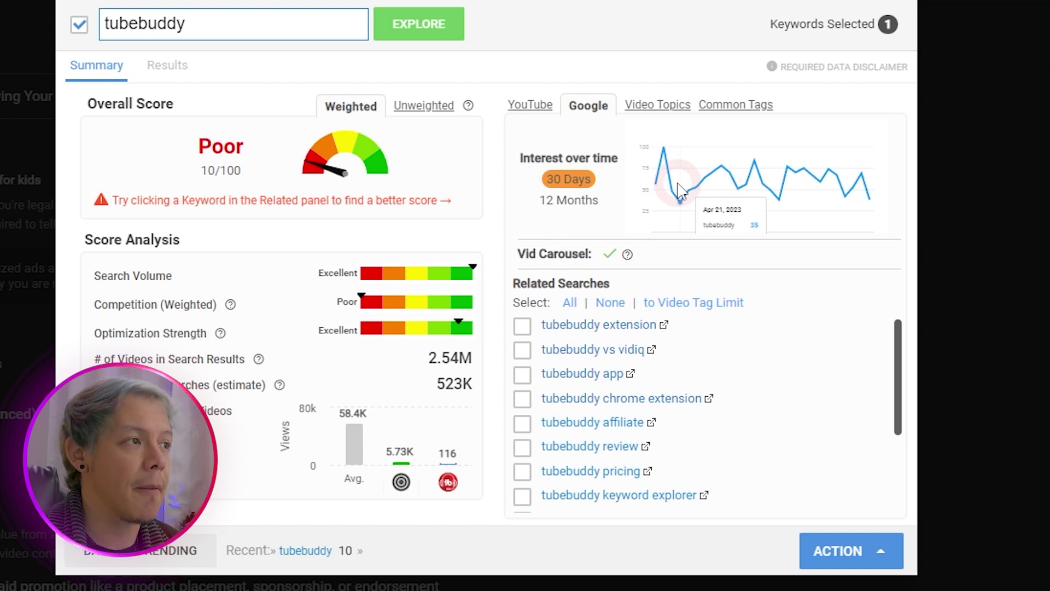
left_click(652, 110)
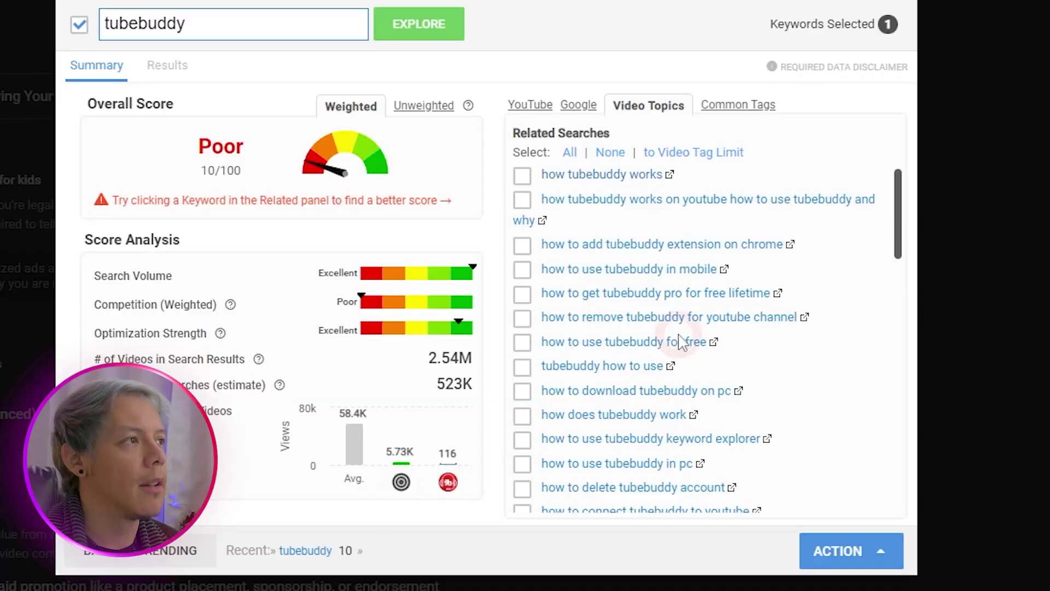
left_click(737, 106)
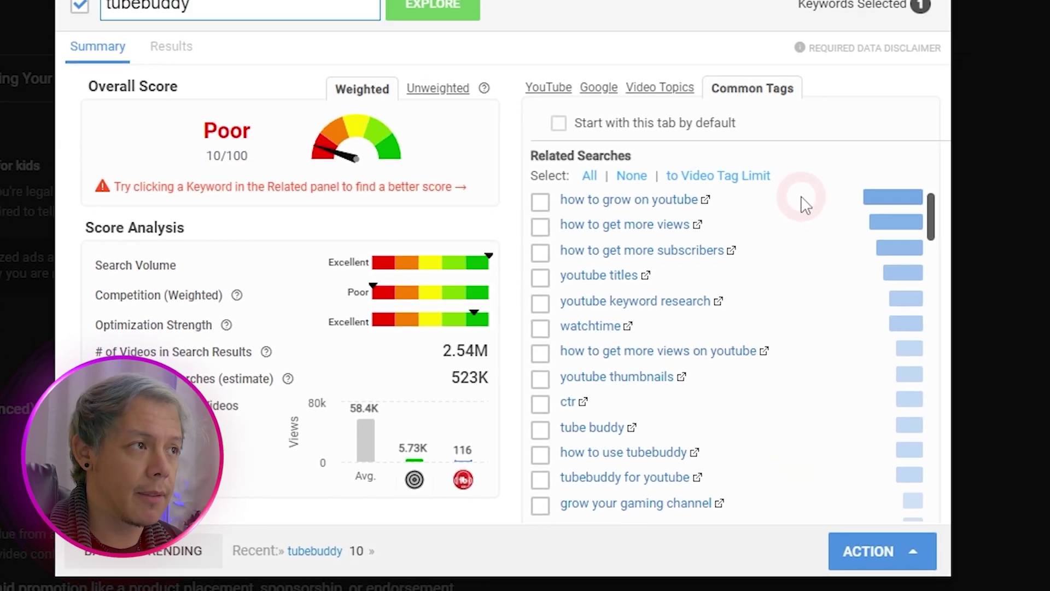
left_click(297, 76)
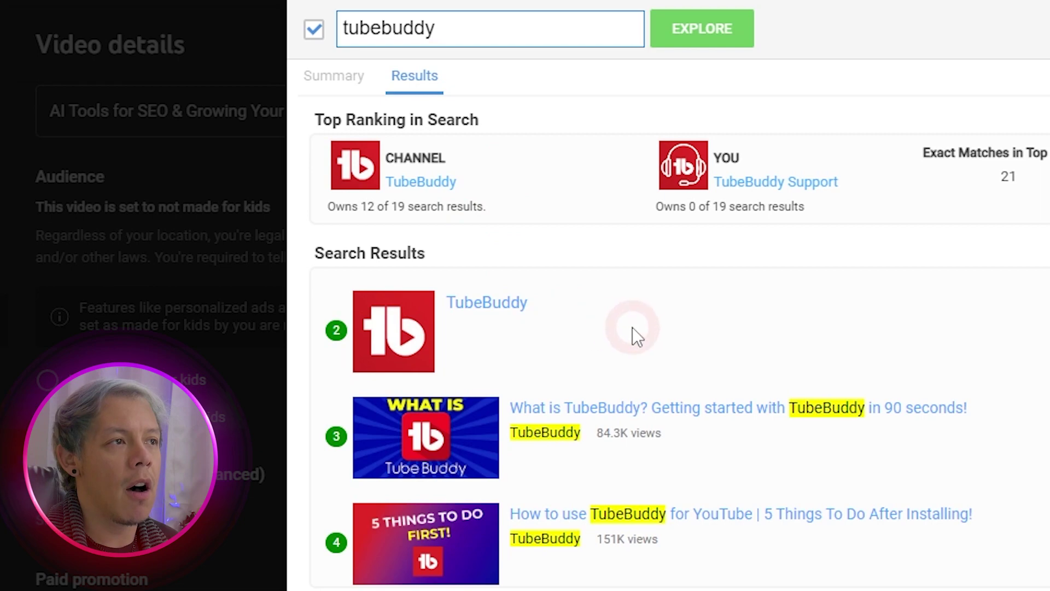
scroll(629, 330, "down", 8)
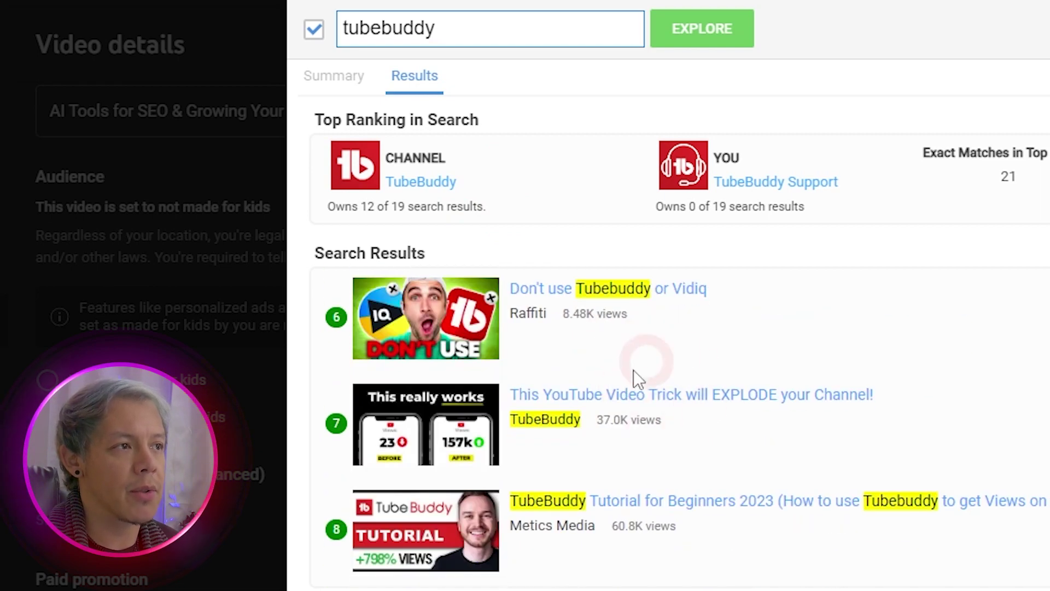
scroll(663, 355, "down", 8)
scroll(602, 435, "up", 16)
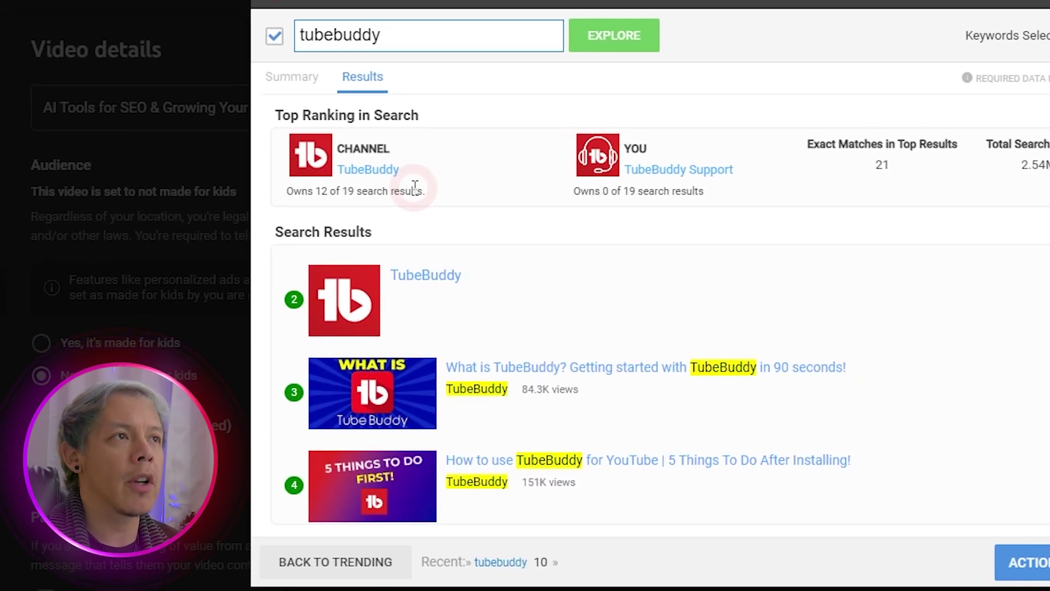
scroll(558, 304, "down", 2)
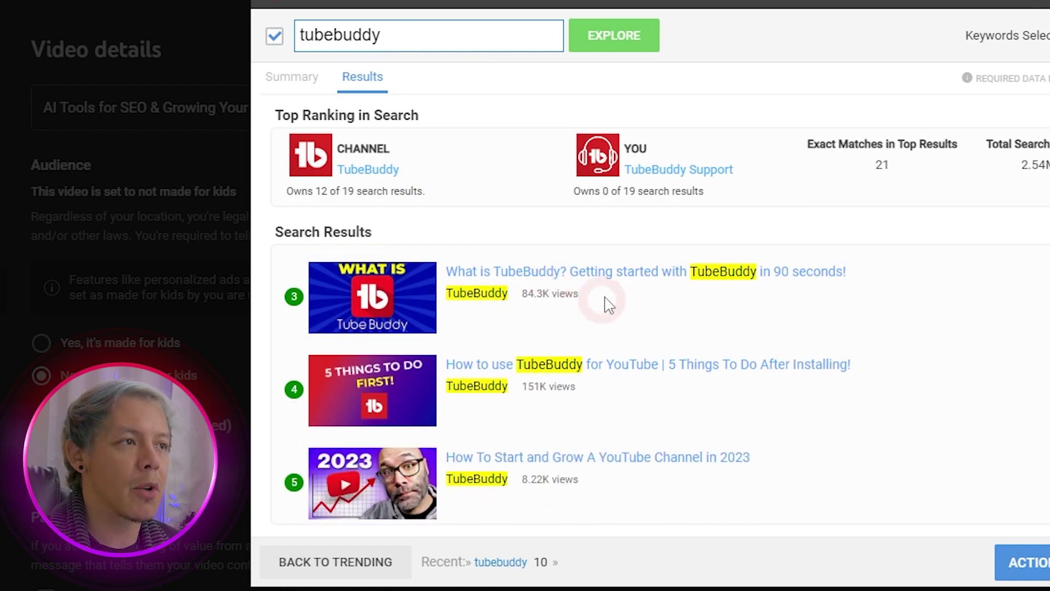
scroll(613, 388, "down", 6)
scroll(592, 371, "down", 20)
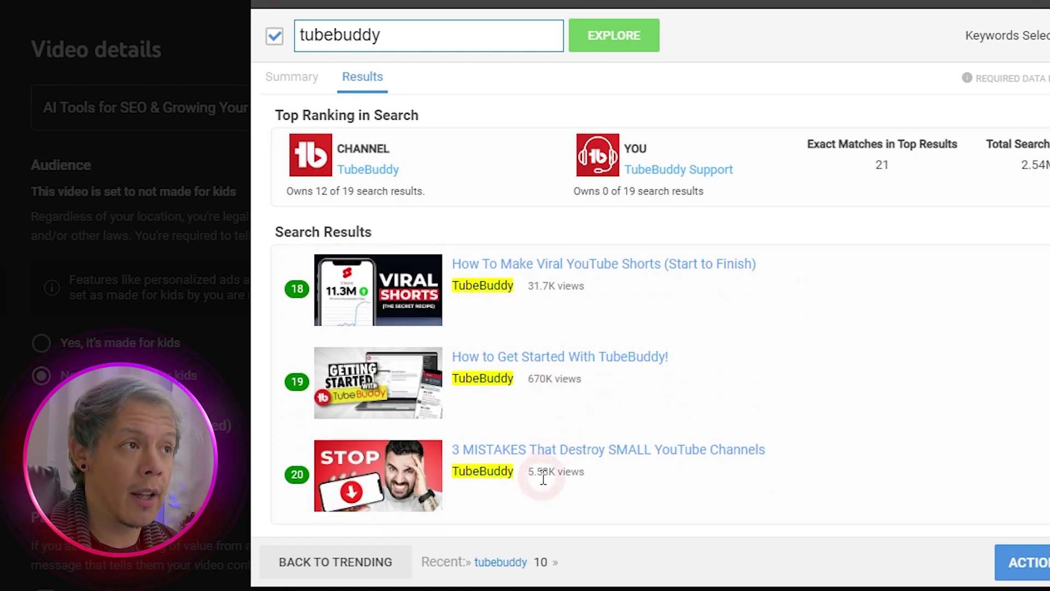
scroll(558, 432, "up", 12)
scroll(585, 428, "up", 10)
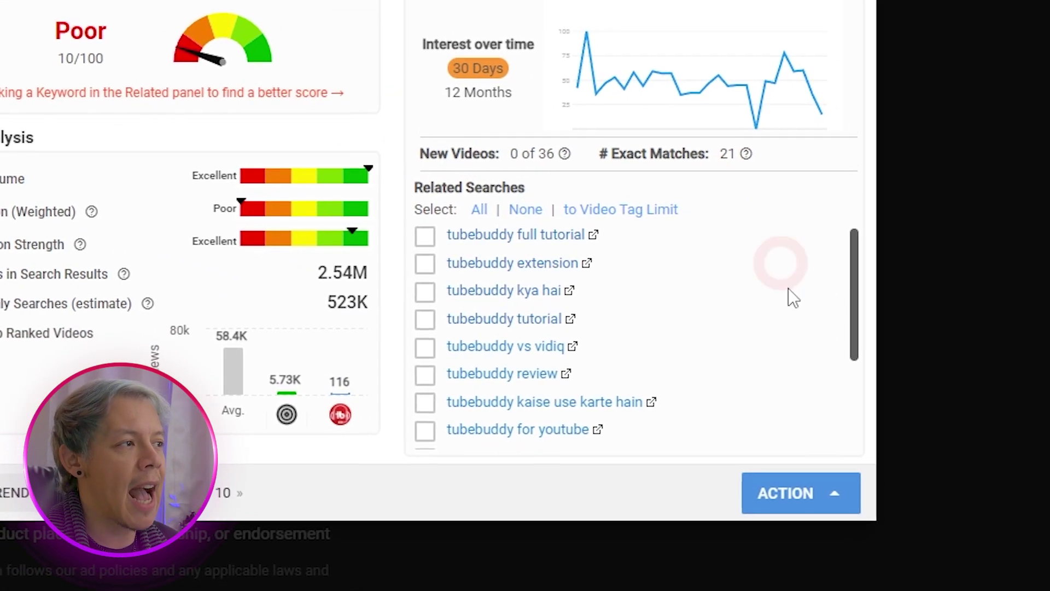
- Open the Action options for 'tubebuddy' and choose '+ New List' under Copy To Tag List
left_click(1031, 572)
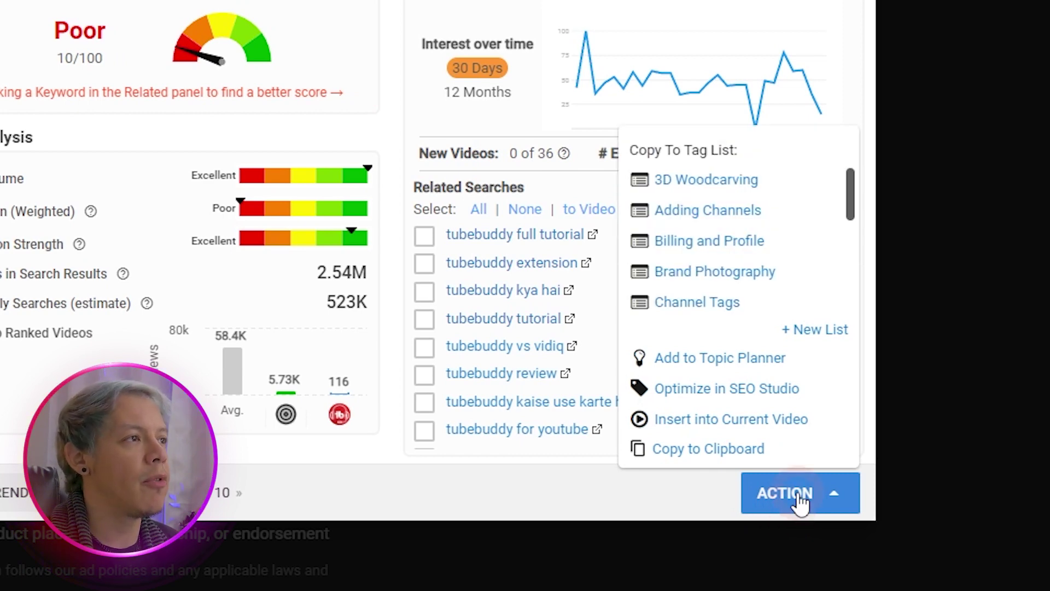
left_click(816, 334)
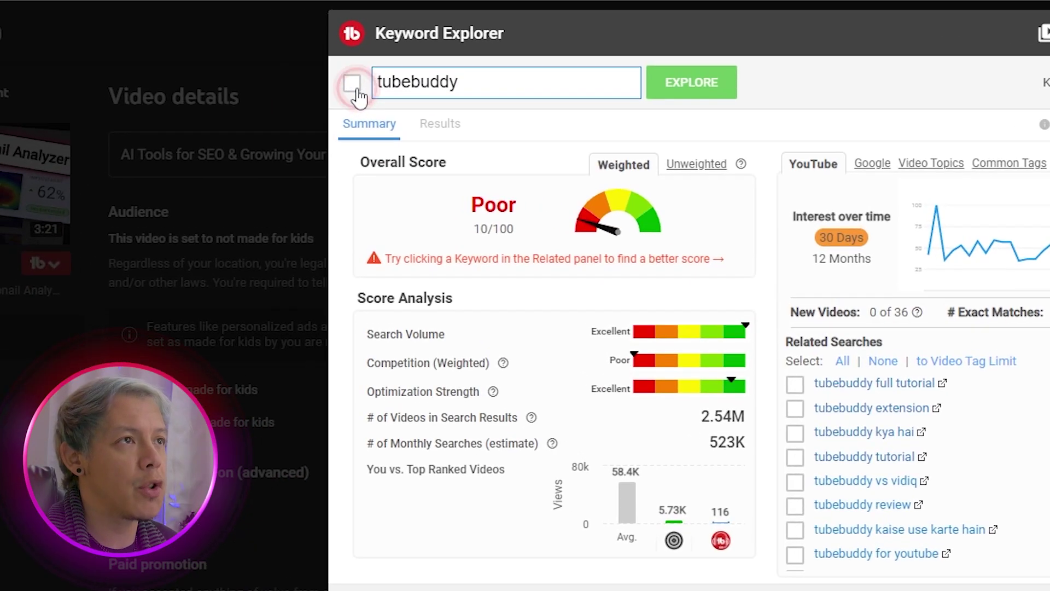
- Tick 'tubebuddy full tutorial' and 'tubebuddy for youtube' and open the Action options
left_click(794, 384)
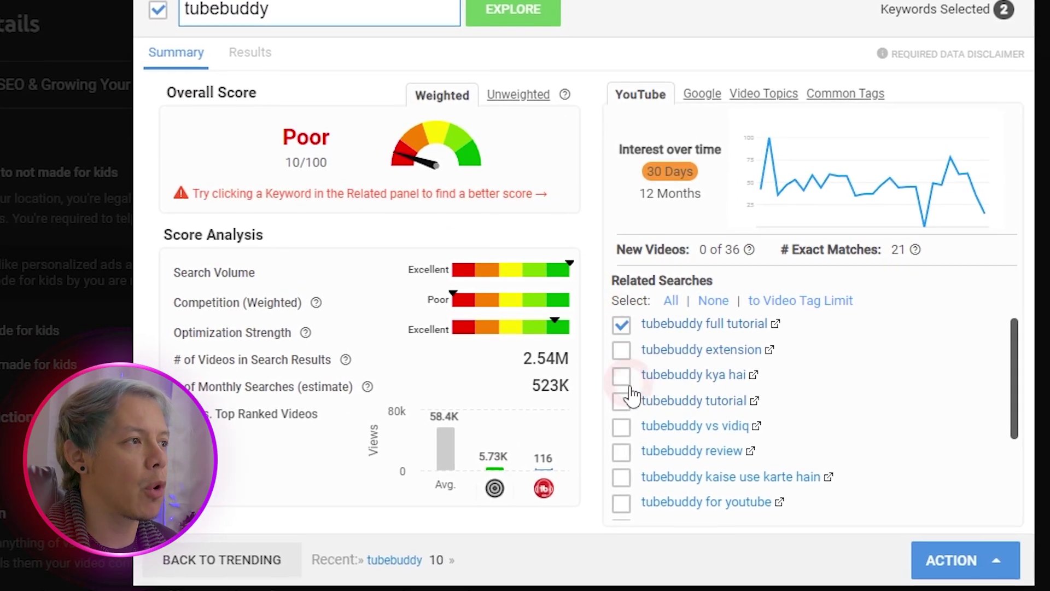
left_click(622, 502)
left_click(987, 563)
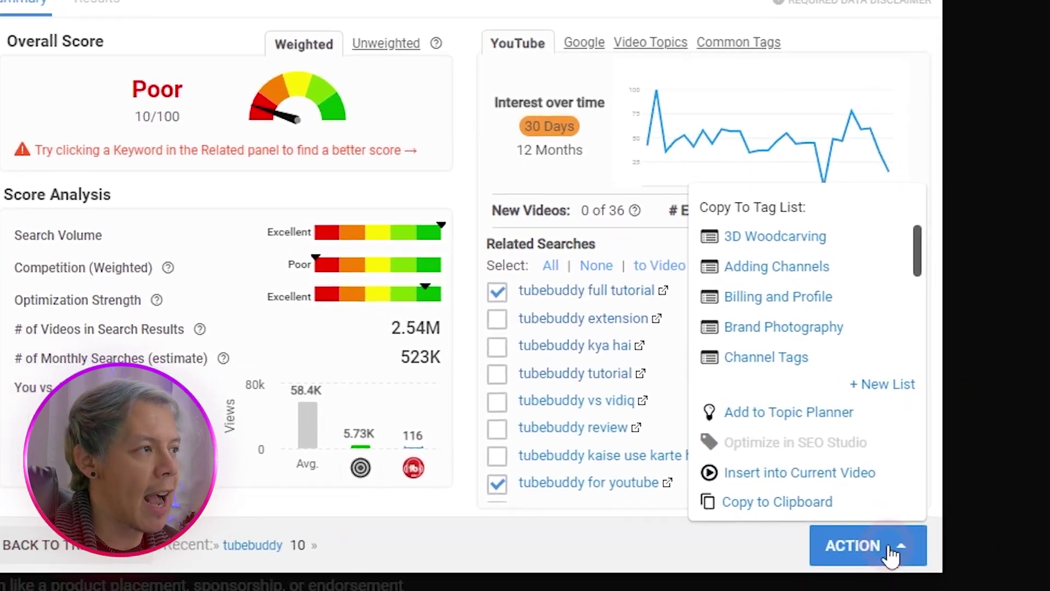
scroll(774, 307, "down", 4)
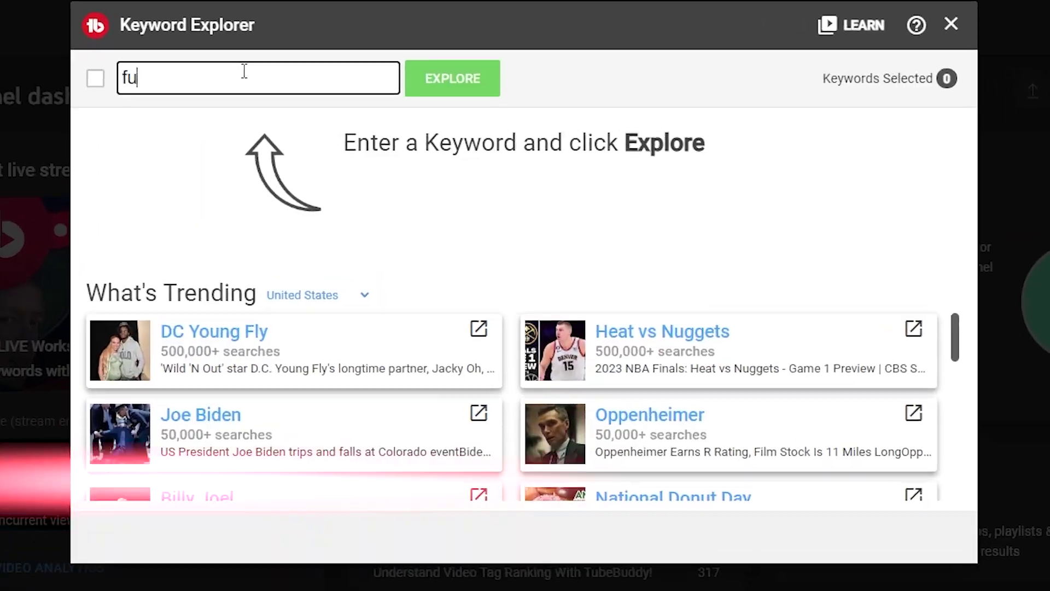
- Analyse 'funny cat videos' and tick its 2023, try not to laugh and voice overs searches
type("nny cat videos")
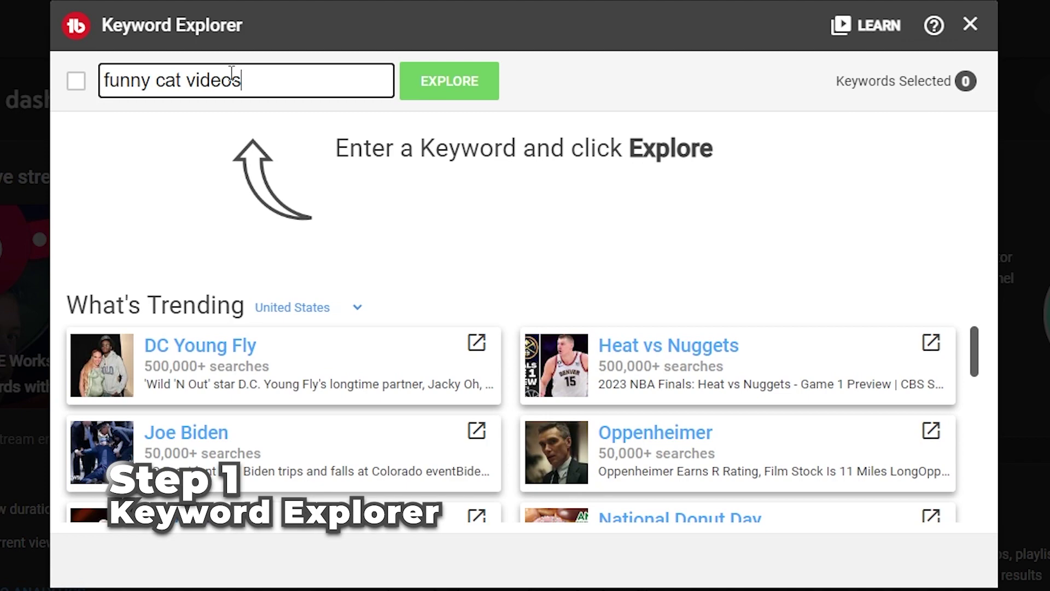
key("Return")
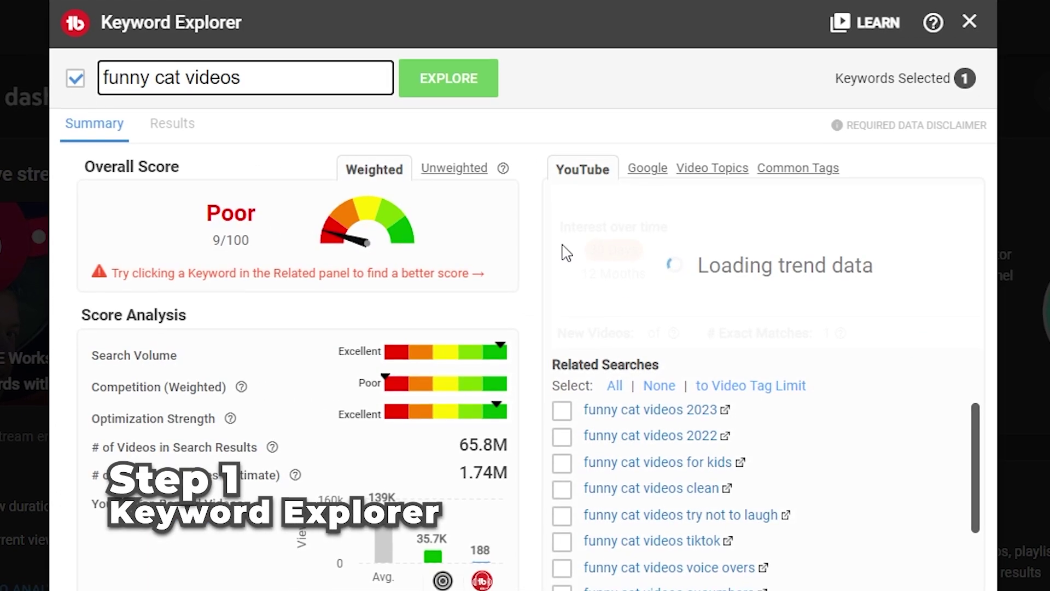
left_click(564, 415)
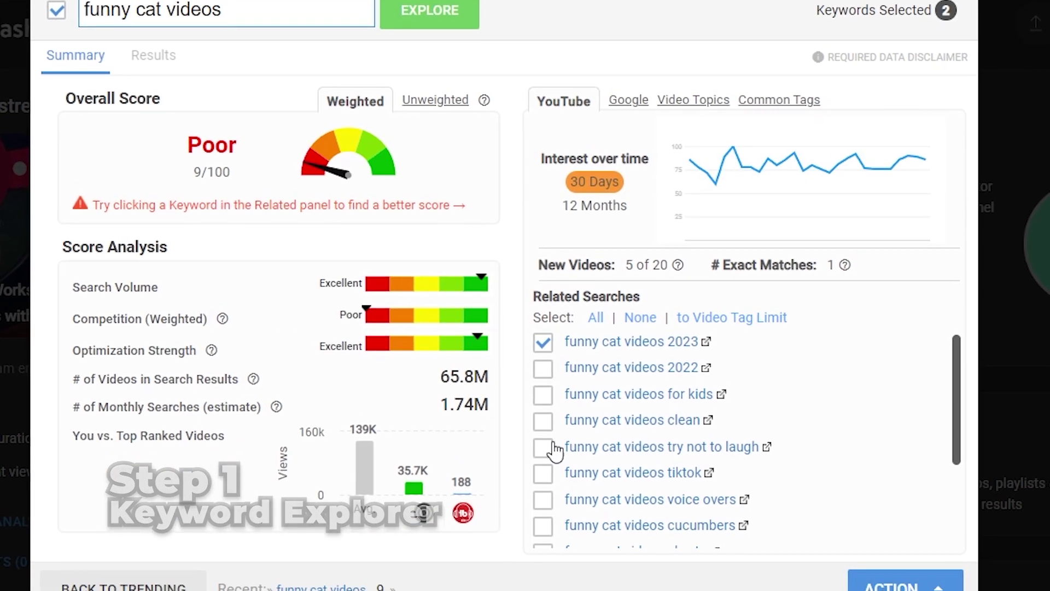
left_click(548, 468)
left_click(548, 519)
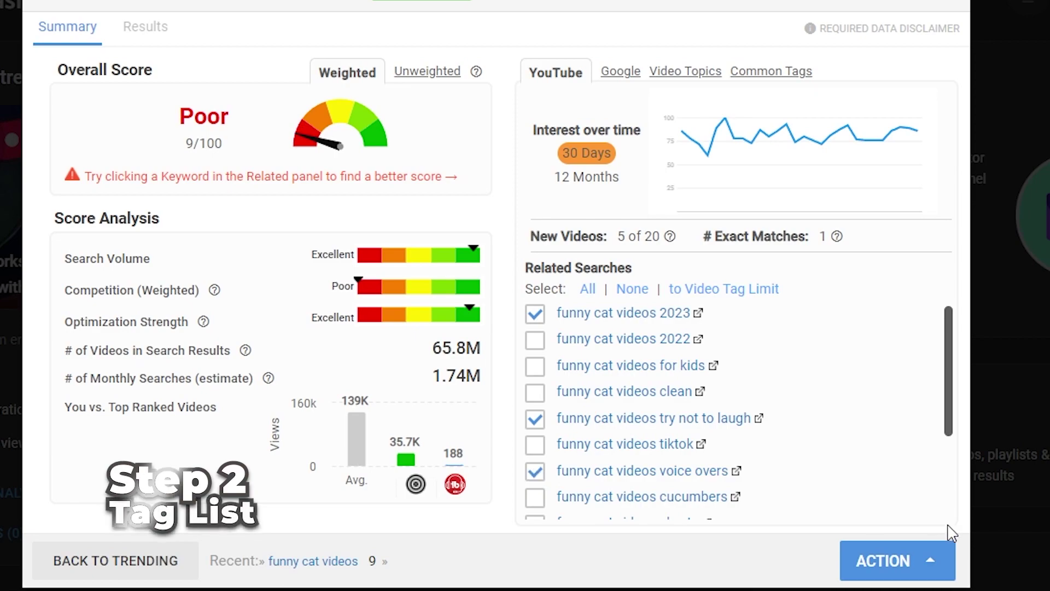
- Send the chosen keywords to SEO Studio and begin entering 'funny ca' as the target keyword
left_click(930, 559)
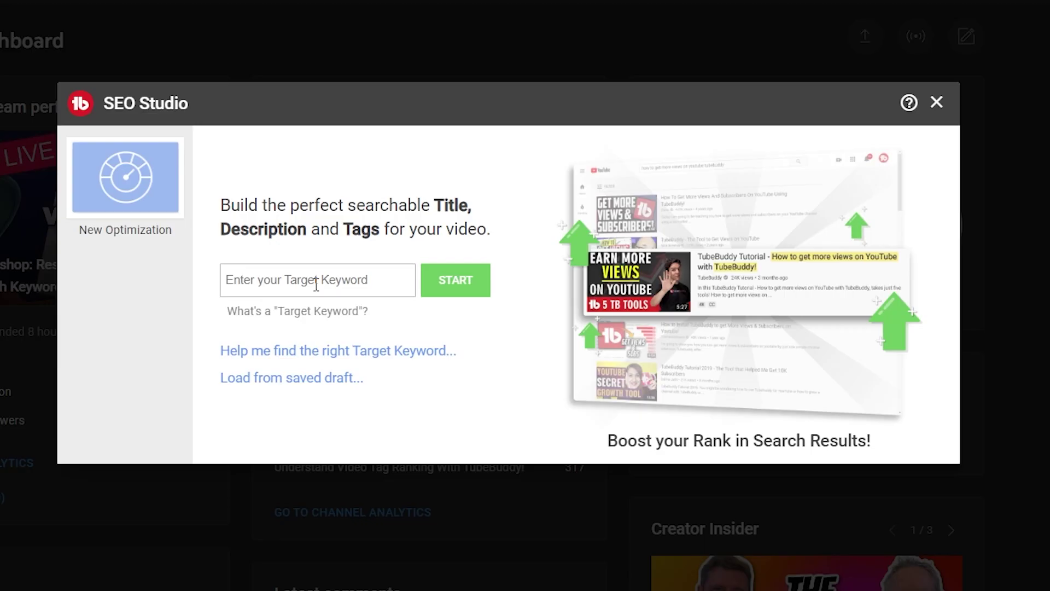
left_click(316, 281)
type("funny cat videos that will make you laugh until the end of time itself. Also")
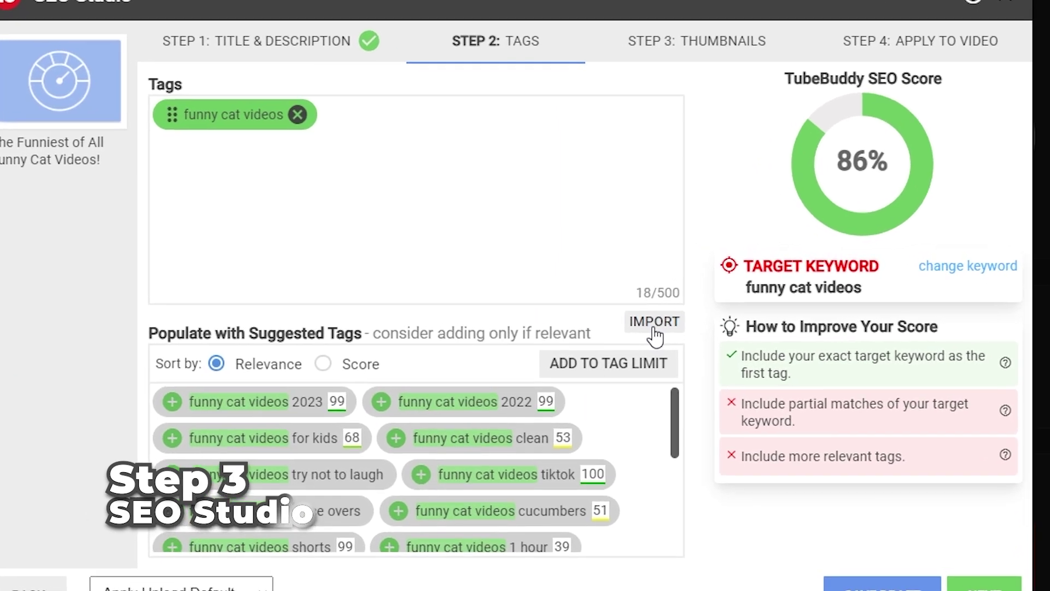
- Bring up the saved tag lists to import the 'funny cats' list
left_click(638, 317)
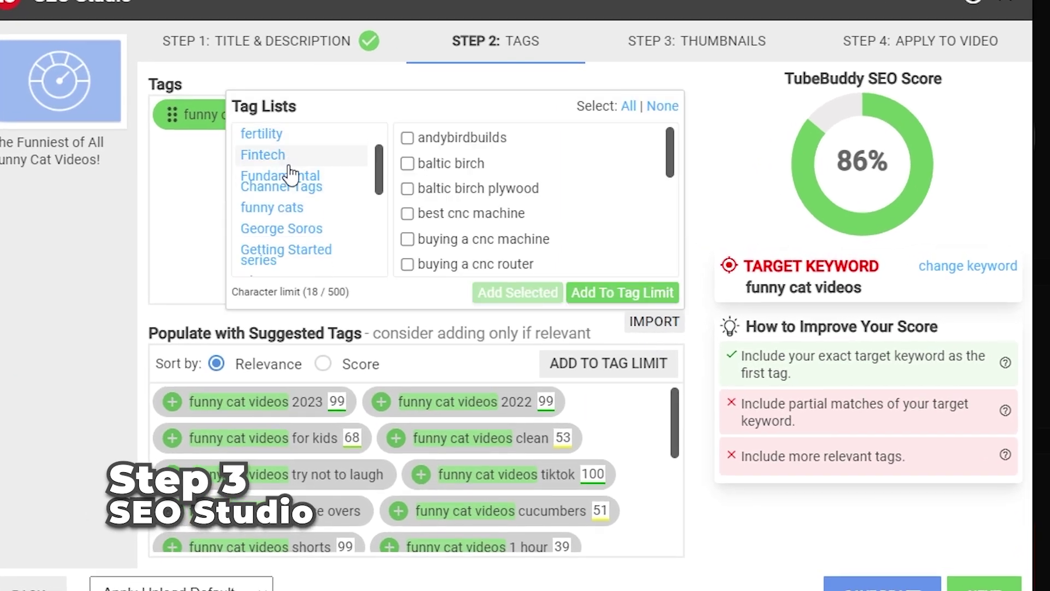